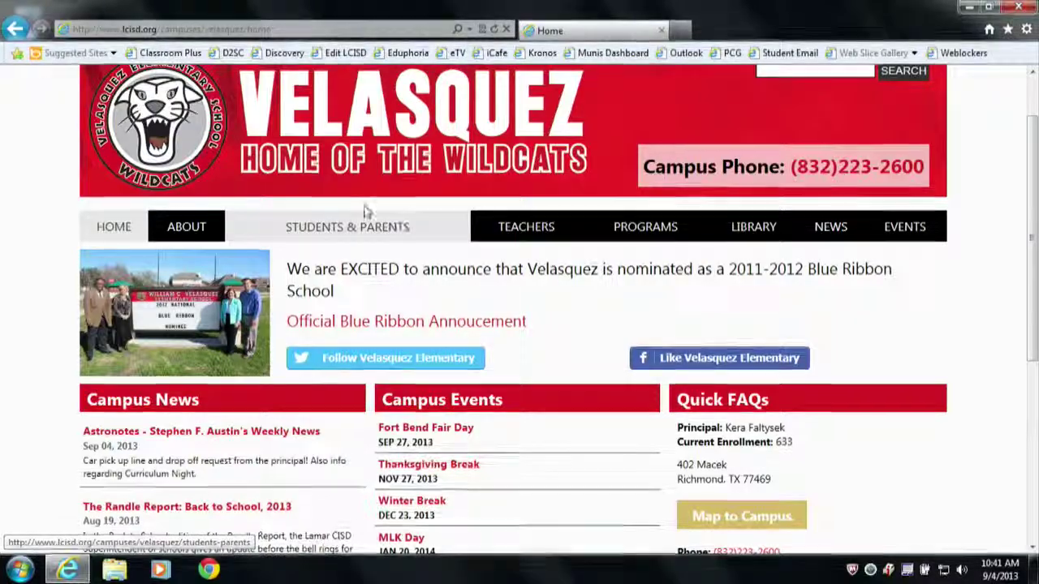
From the Teachers page, open the second grade teacher's profile and bring its Teacher Use Only box into view.
{"action": "left_click", "coordinate": [526, 230]}
{"action": "scroll", "coordinate": [796, 439], "scroll_direction": "down", "scroll_amount": 2}
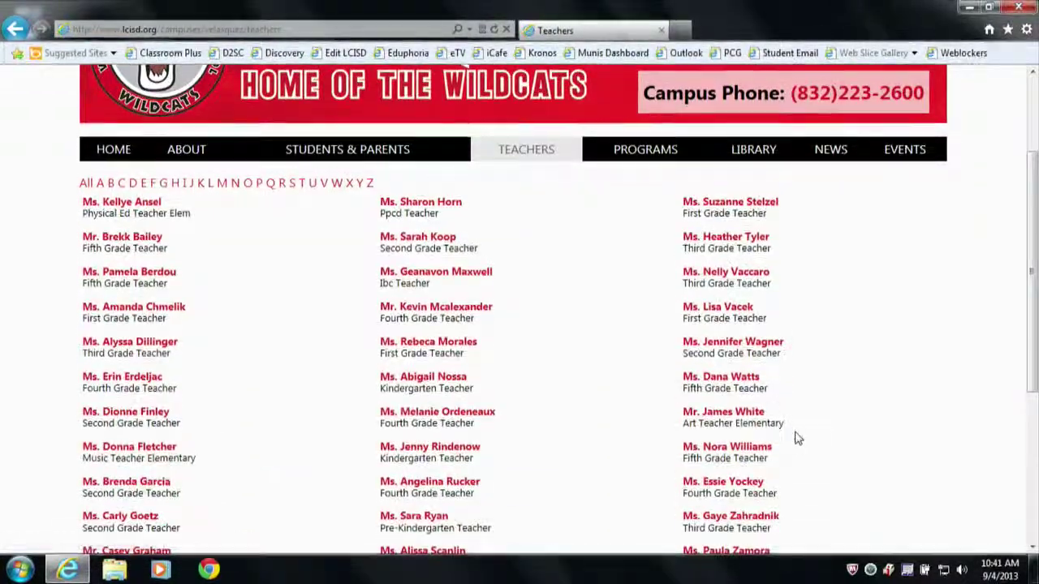
{"action": "left_click", "coordinate": [734, 347]}
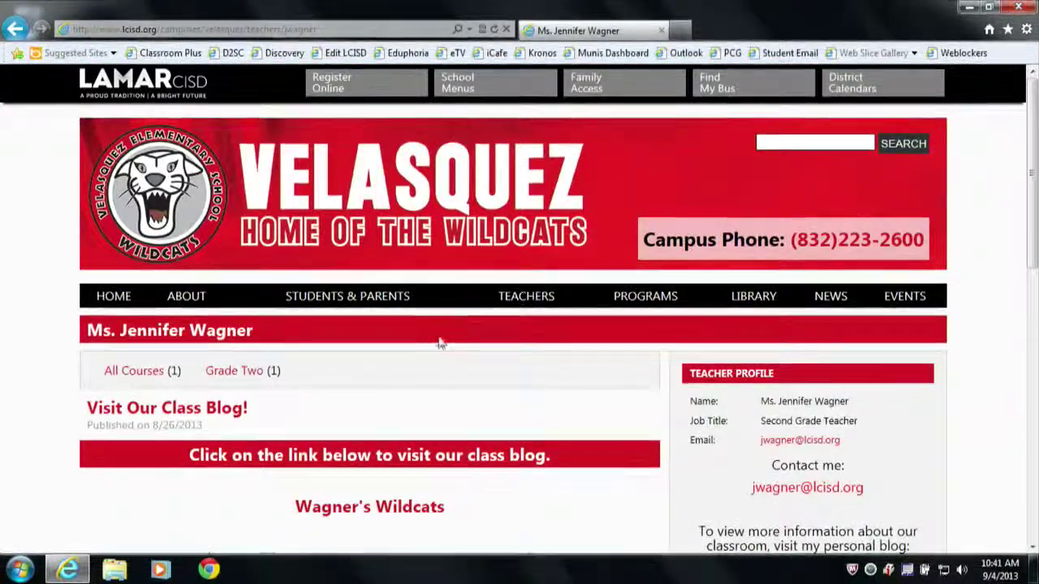
{"action": "scroll", "coordinate": [552, 322], "scroll_direction": "down", "scroll_amount": 10}
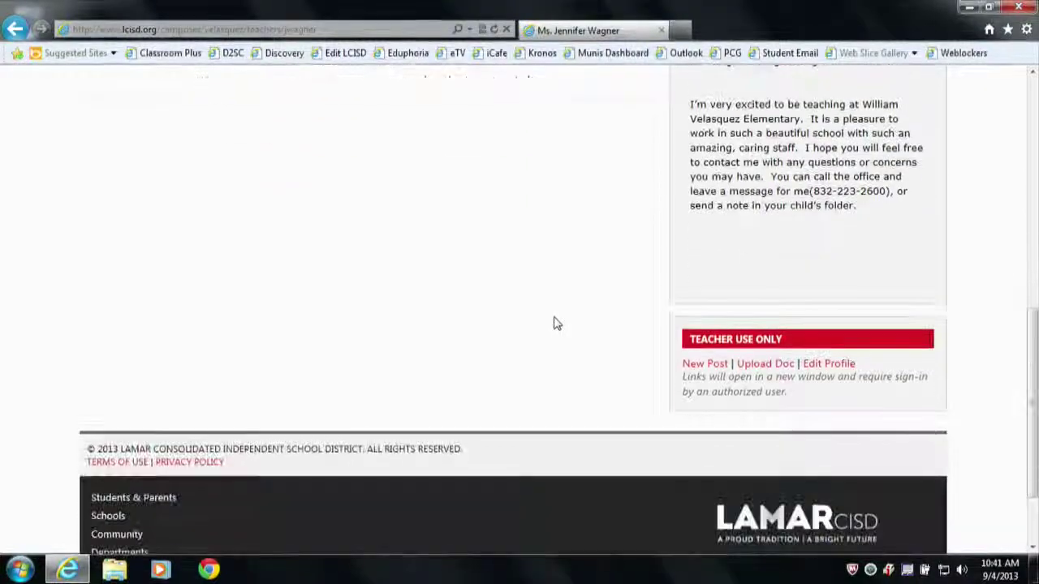
{"action": "scroll", "coordinate": [553, 322], "scroll_direction": "up", "scroll_amount": 1}
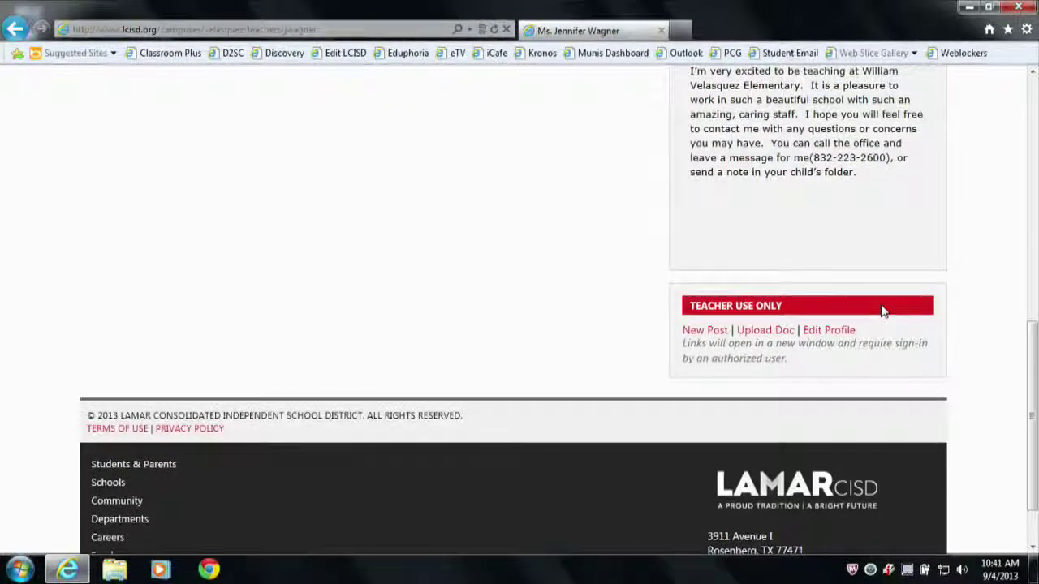
Choose Edit Profile and log in to the Sitefinity backend with the account's username and password.
{"action": "left_click", "coordinate": [844, 333]}
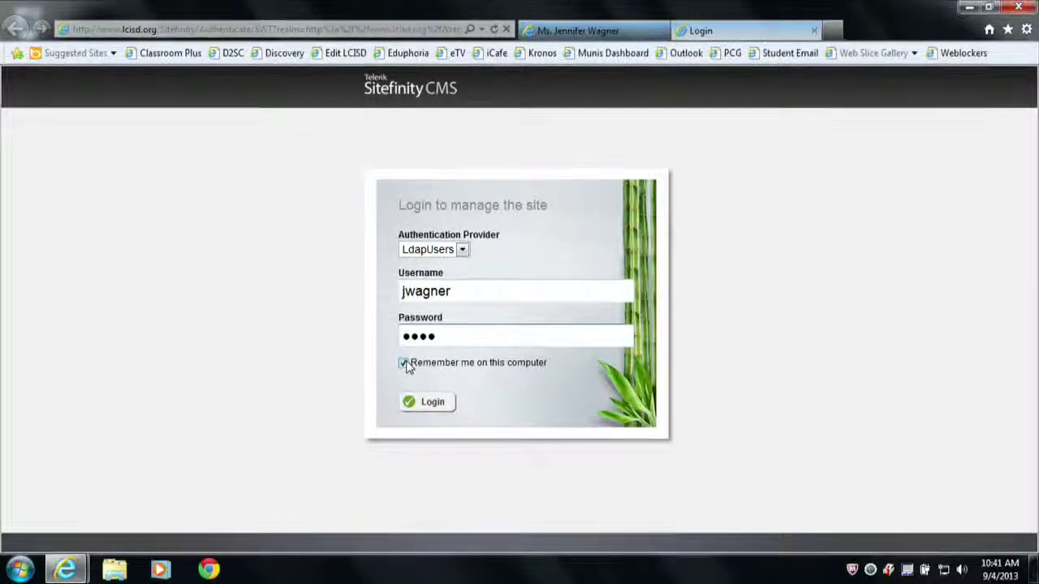
{"action": "left_click", "coordinate": [428, 401]}
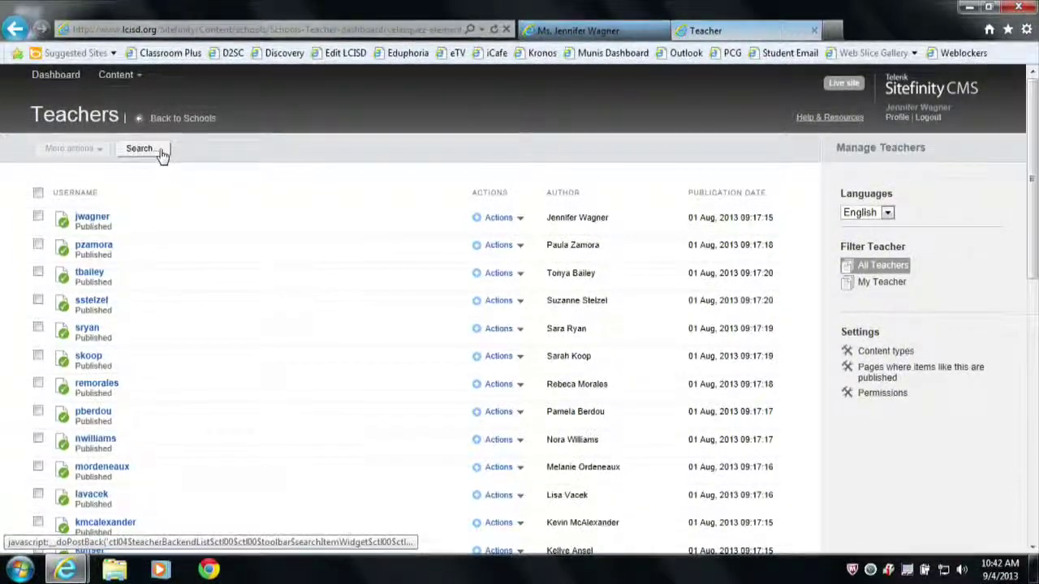
Search the Teachers list for the teacher's username and open that entry via Edit properties.
{"action": "left_click", "coordinate": [138, 151]}
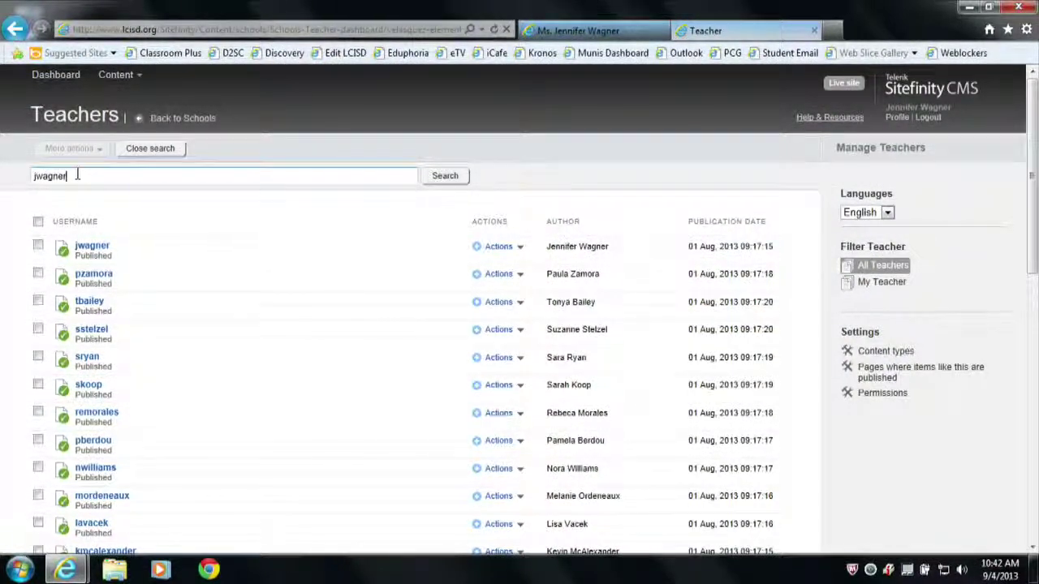
{"action": "key", "text": "Return"}
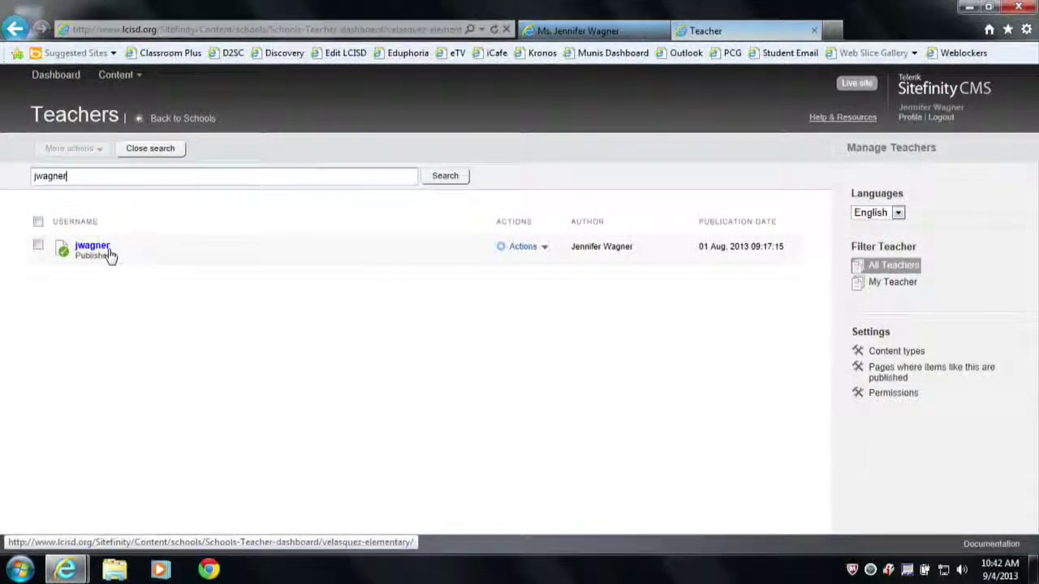
{"action": "left_click", "coordinate": [547, 248]}
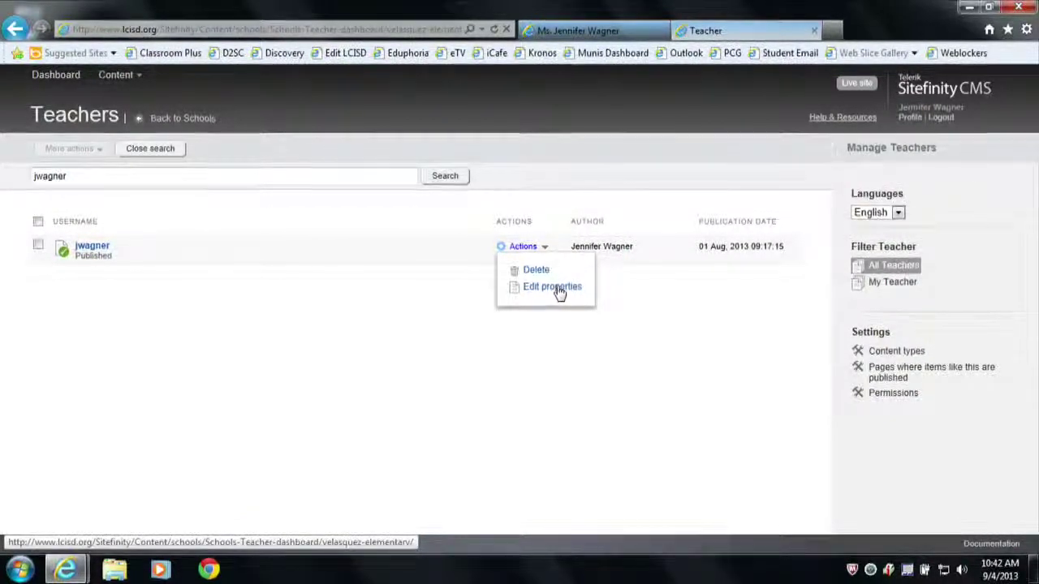
{"action": "left_click", "coordinate": [555, 288]}
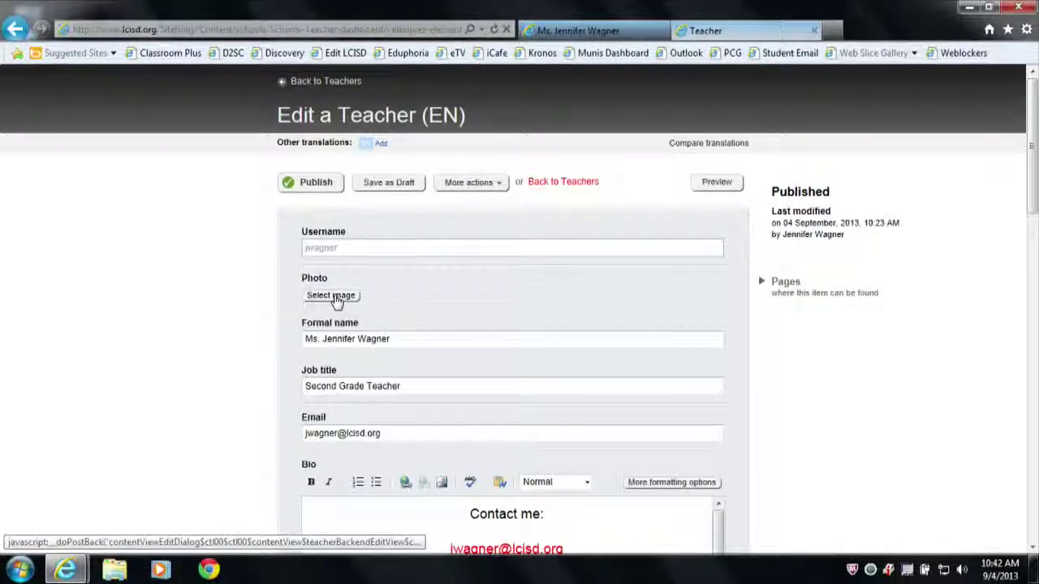
Dismiss the image error and pick pic2.jpg from the desktop as the photo to upload.
{"action": "left_click", "coordinate": [332, 296]}
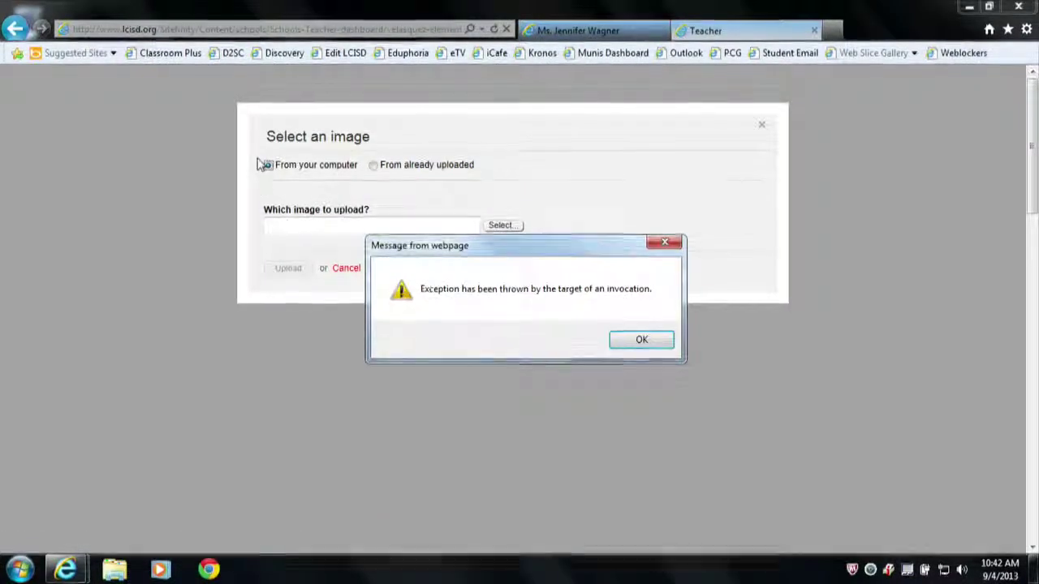
{"action": "left_click", "coordinate": [652, 342]}
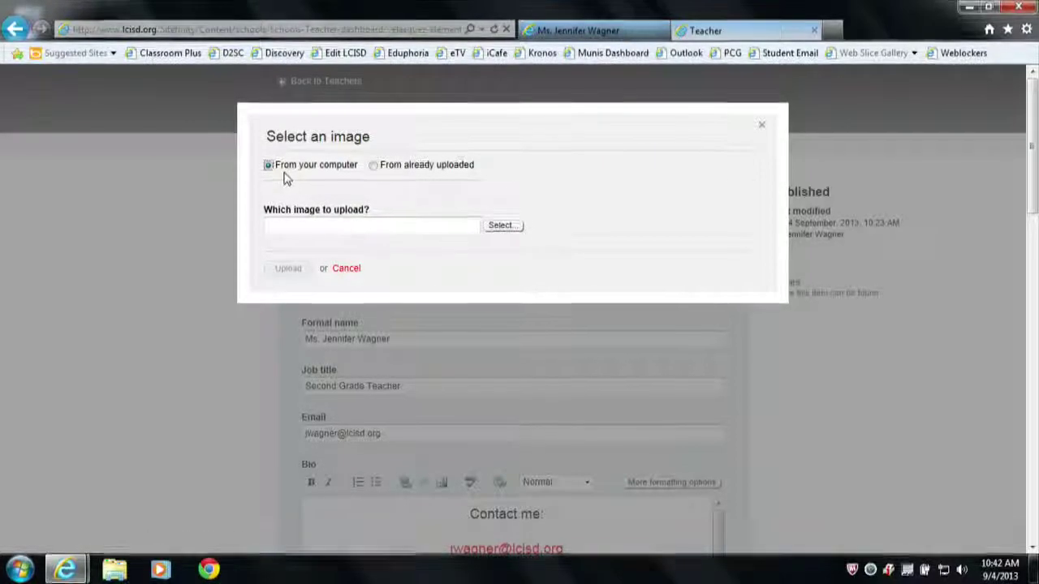
{"action": "left_click", "coordinate": [501, 225]}
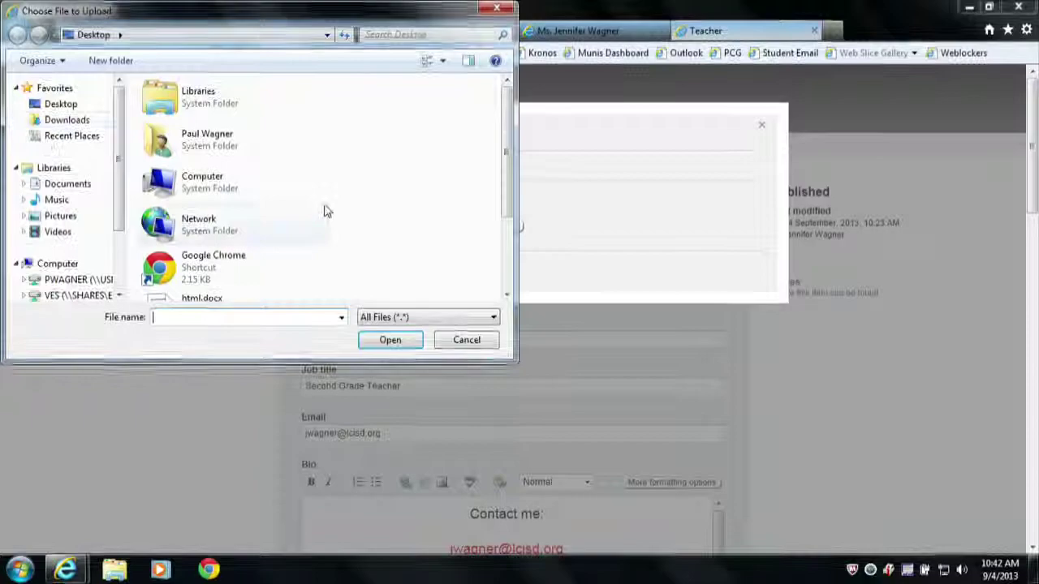
{"action": "left_click_drag", "start_coordinate": [507, 139], "coordinate": [505, 211]}
{"action": "left_click", "coordinate": [166, 283]}
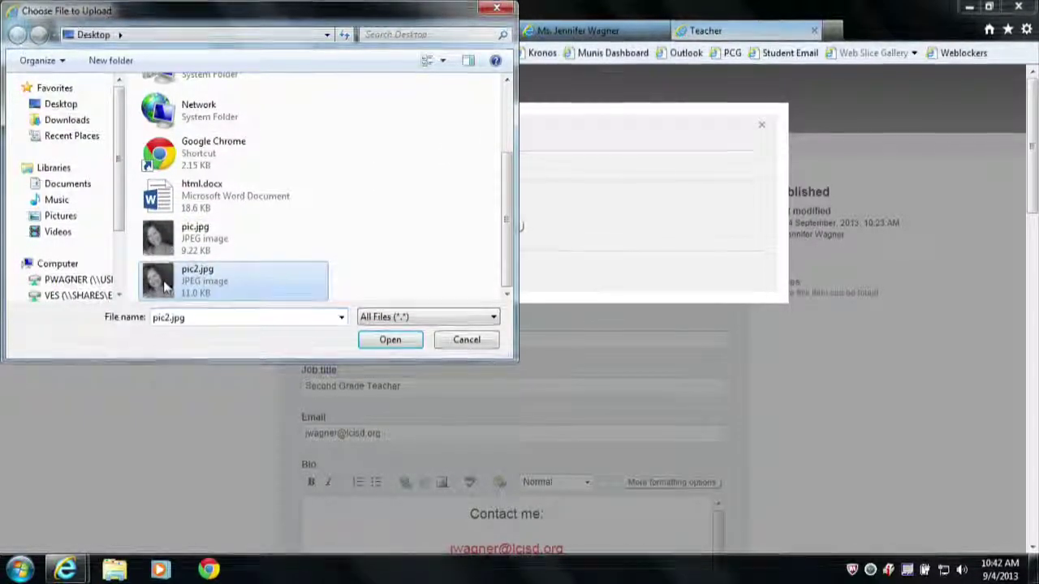
{"action": "left_click", "coordinate": [390, 340]}
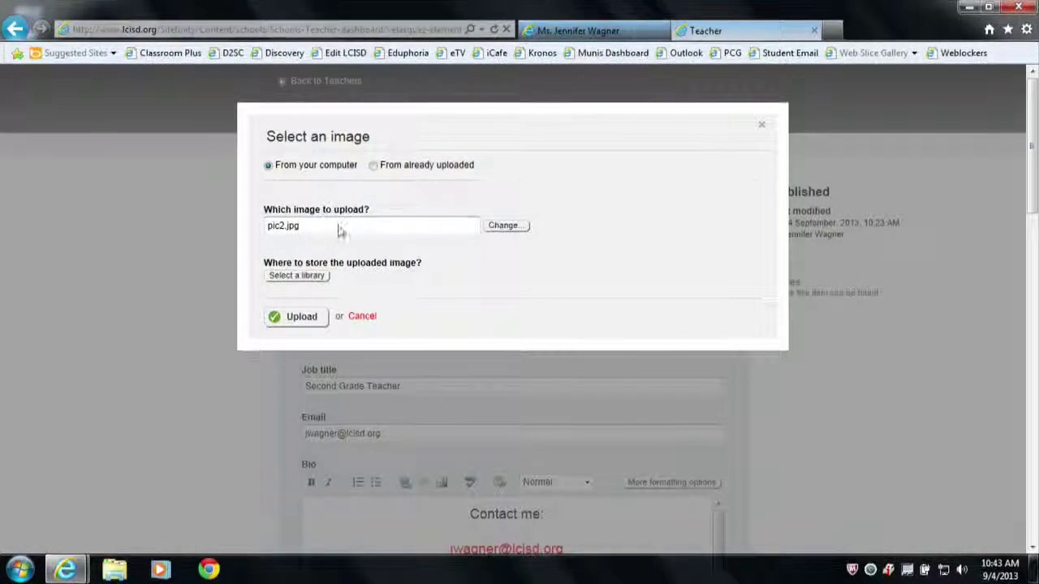
Filter the image libraries for 'teachers' and select Teachers as pic2.jpg's storage library.
{"action": "left_click", "coordinate": [297, 278]}
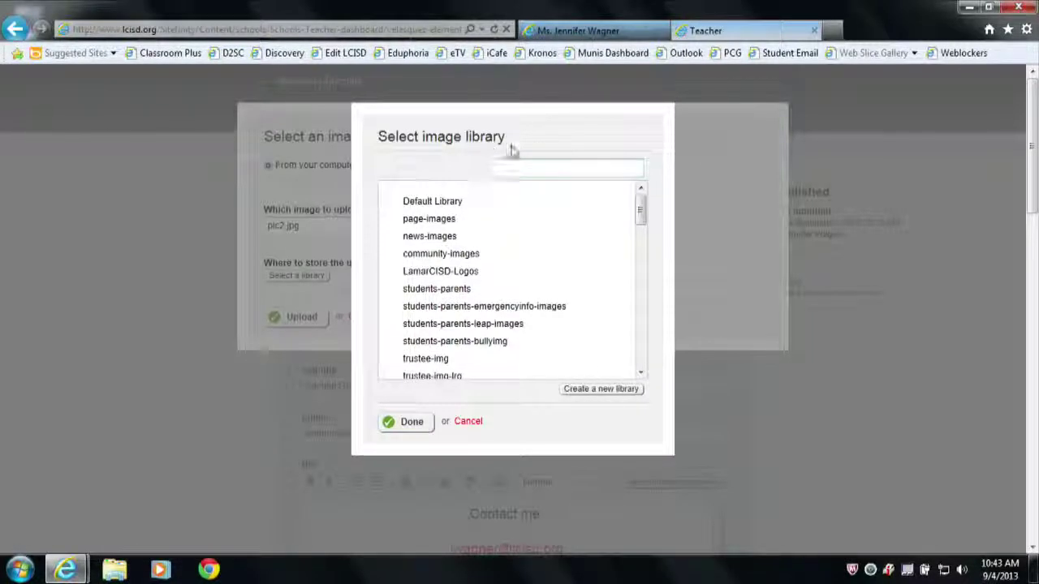
{"action": "left_click", "coordinate": [551, 167]}
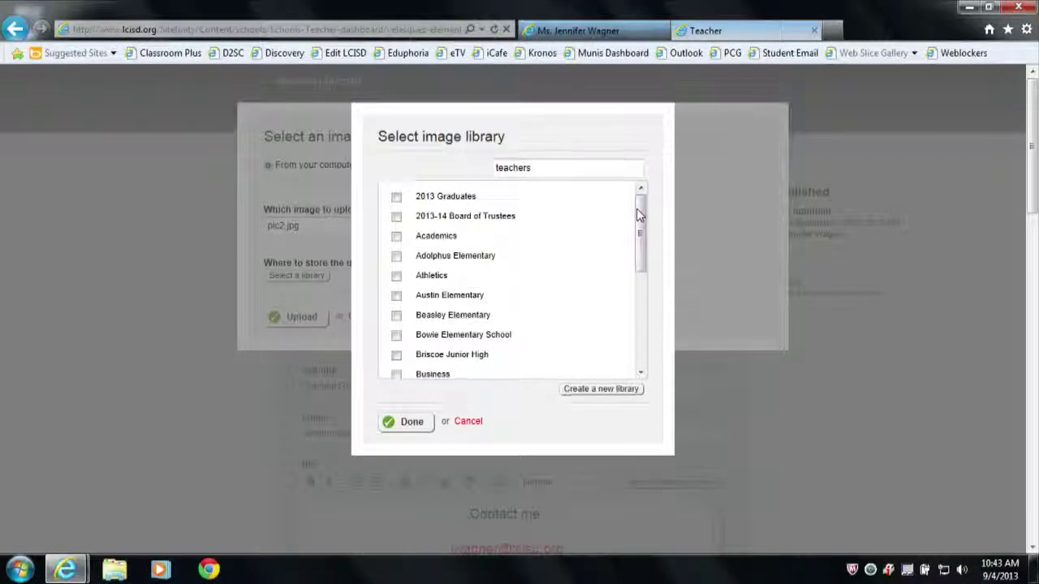
{"action": "scroll", "coordinate": [538, 238], "scroll_direction": "down", "scroll_amount": 3}
{"action": "scroll", "coordinate": [538, 232], "scroll_direction": "up", "scroll_amount": 3}
{"action": "scroll", "coordinate": [539, 229], "scroll_direction": "up", "scroll_amount": 1}
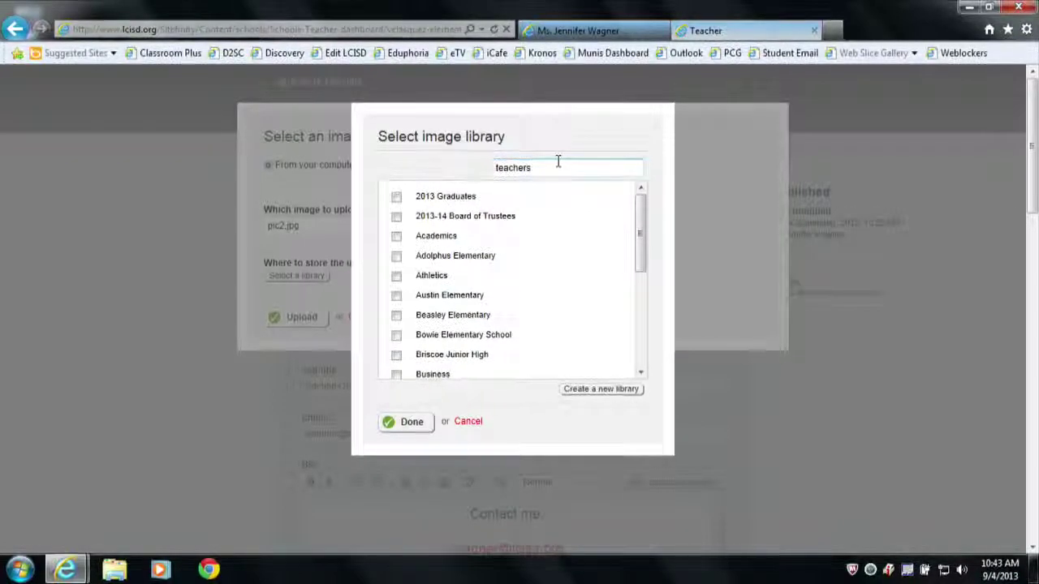
{"action": "key", "text": "Return"}
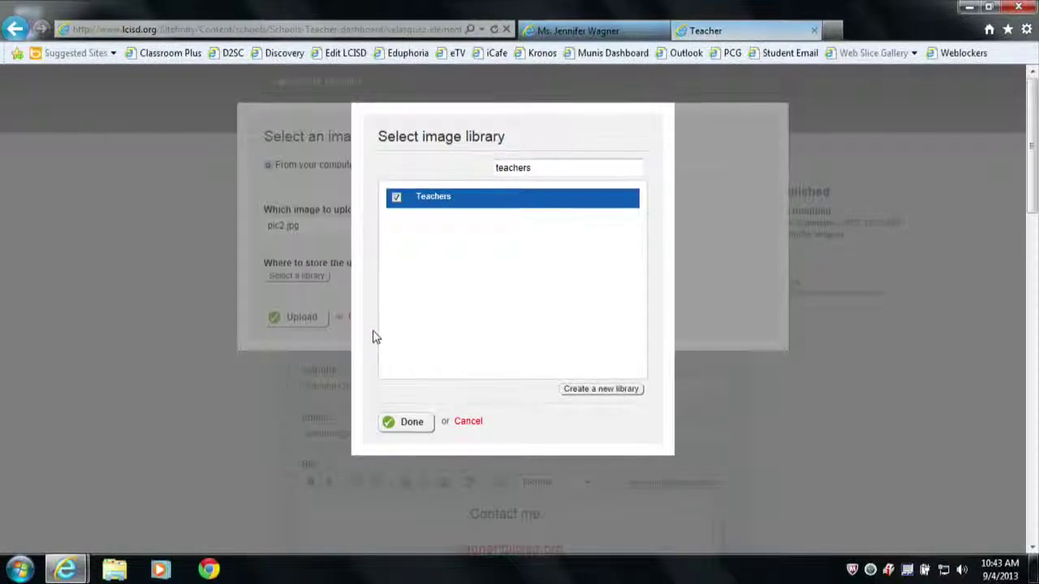
{"action": "left_click", "coordinate": [397, 421]}
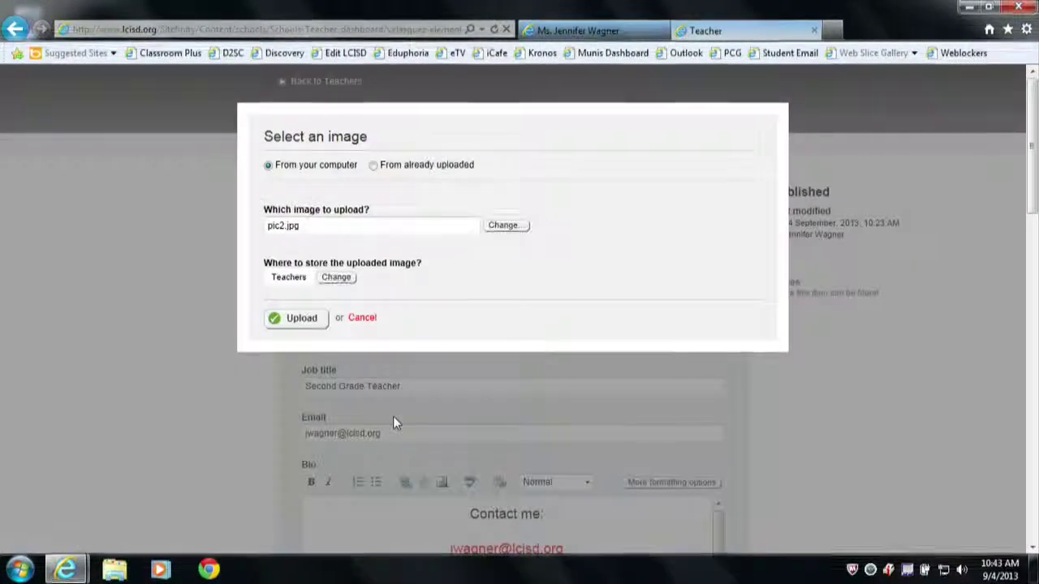
Upload pic2.jpg into the Teachers library, then look over the Bio and Additional information fields.
{"action": "left_click", "coordinate": [300, 319]}
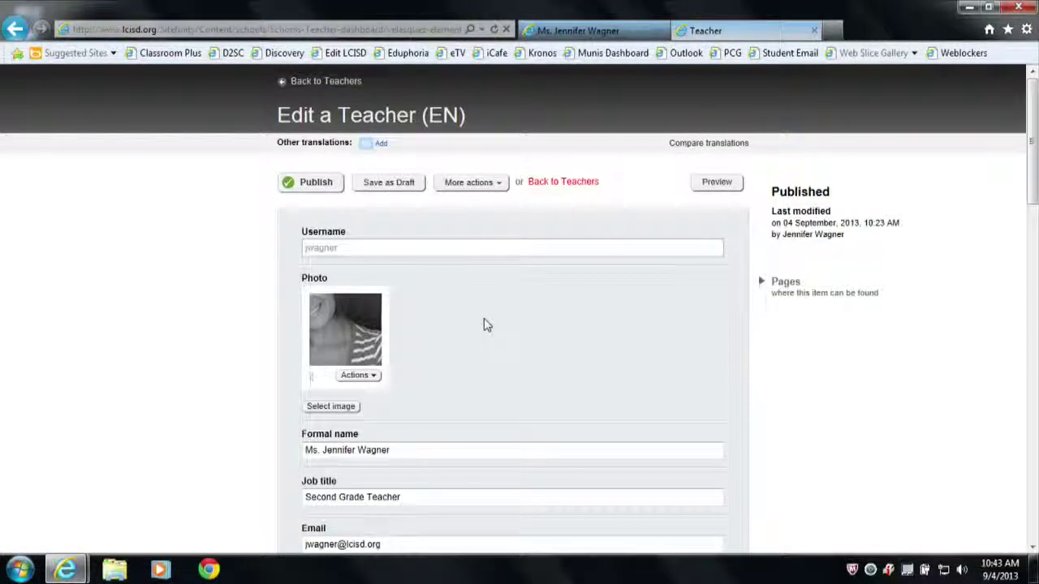
{"action": "scroll", "coordinate": [557, 317], "scroll_direction": "down", "scroll_amount": 3}
{"action": "scroll", "coordinate": [557, 317], "scroll_direction": "down", "scroll_amount": 1}
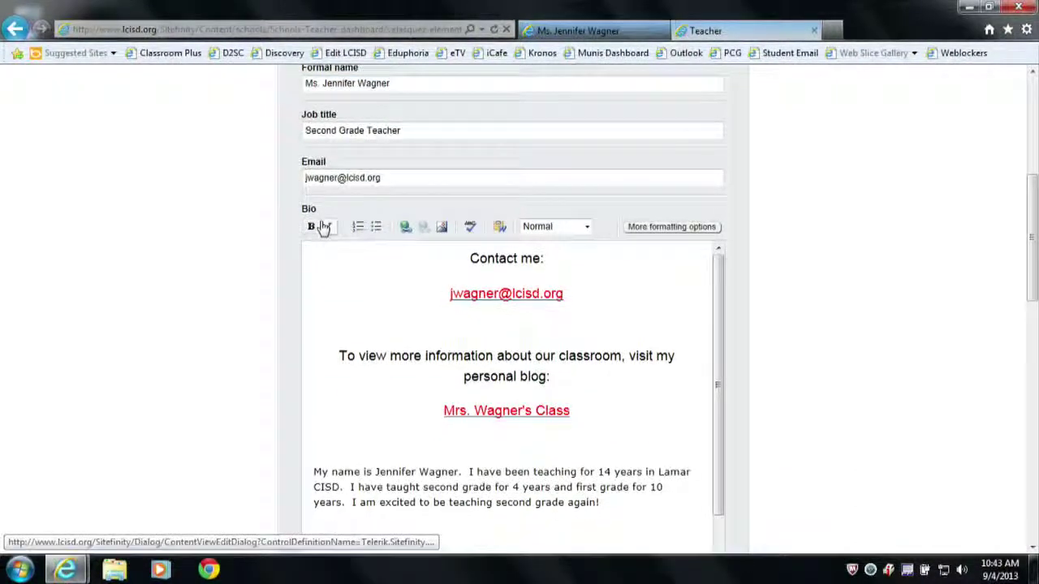
{"action": "scroll", "coordinate": [323, 228], "scroll_direction": "down", "scroll_amount": 7}
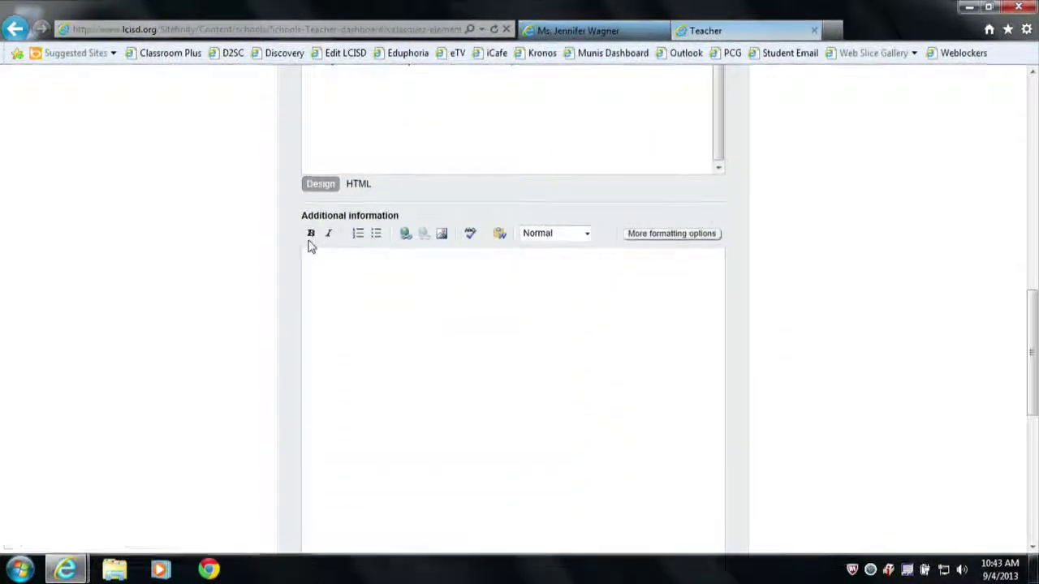
{"action": "scroll", "coordinate": [446, 237], "scroll_direction": "up", "scroll_amount": 4}
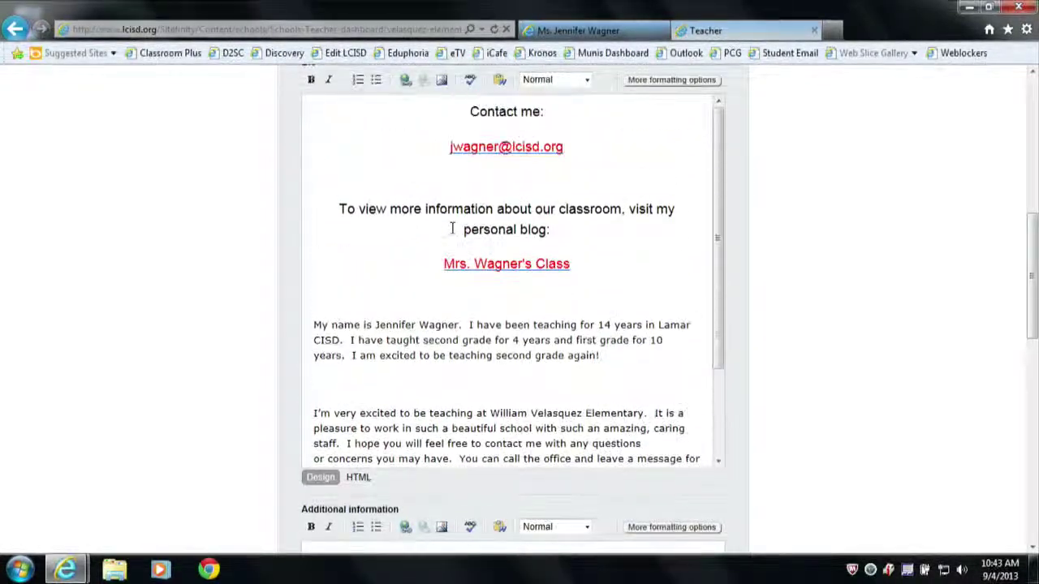
{"action": "scroll", "coordinate": [452, 228], "scroll_direction": "up", "scroll_amount": 1}
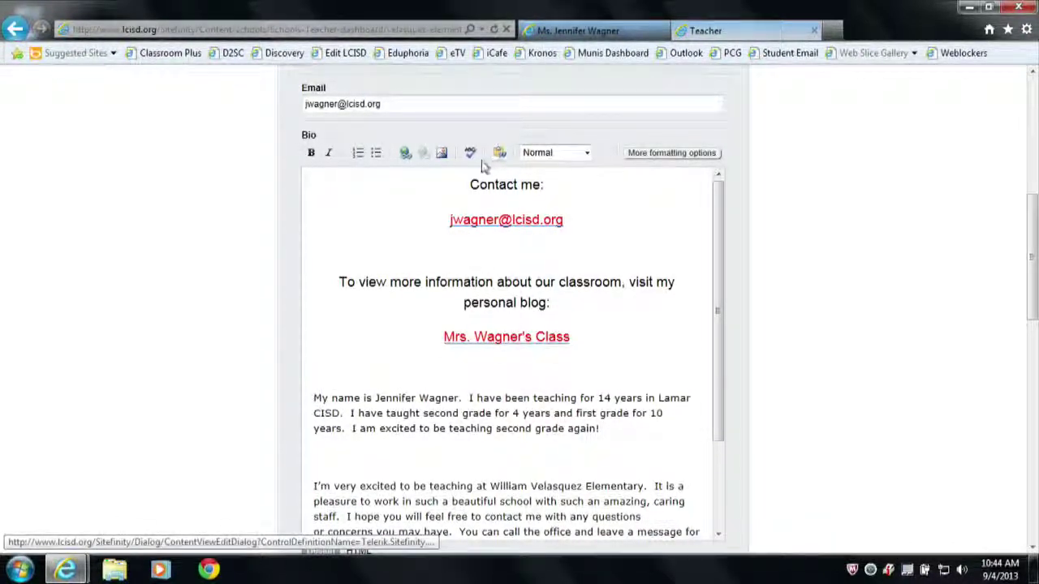
{"action": "left_click", "coordinate": [588, 159]}
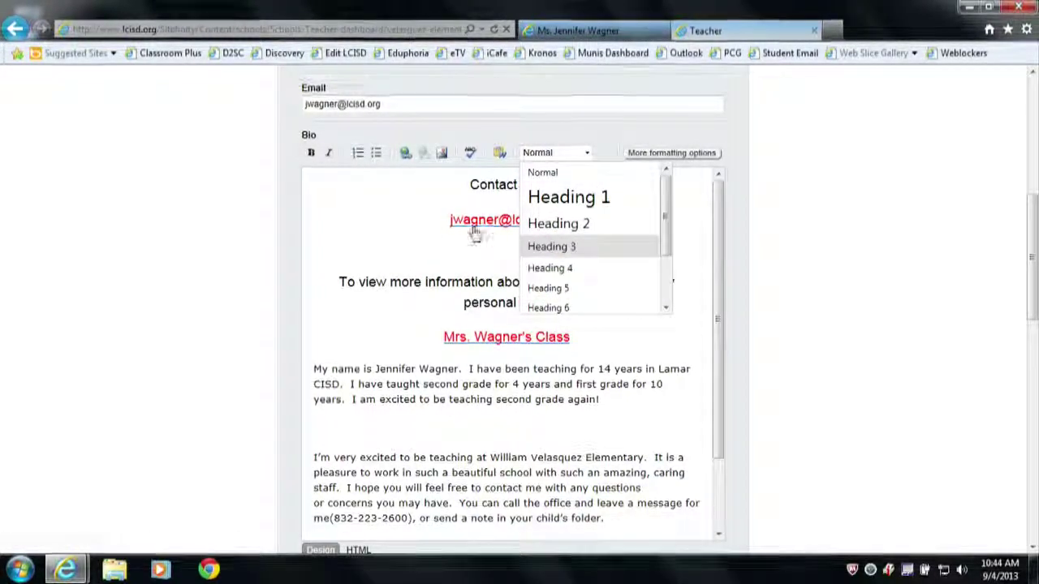
{"action": "left_click", "coordinate": [448, 218]}
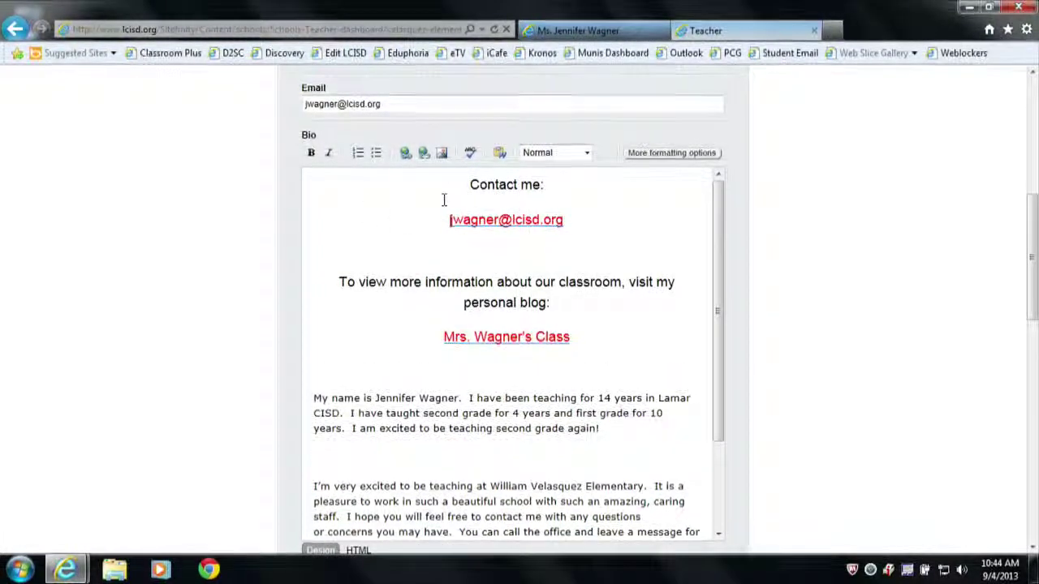
{"action": "left_click", "coordinate": [667, 155]}
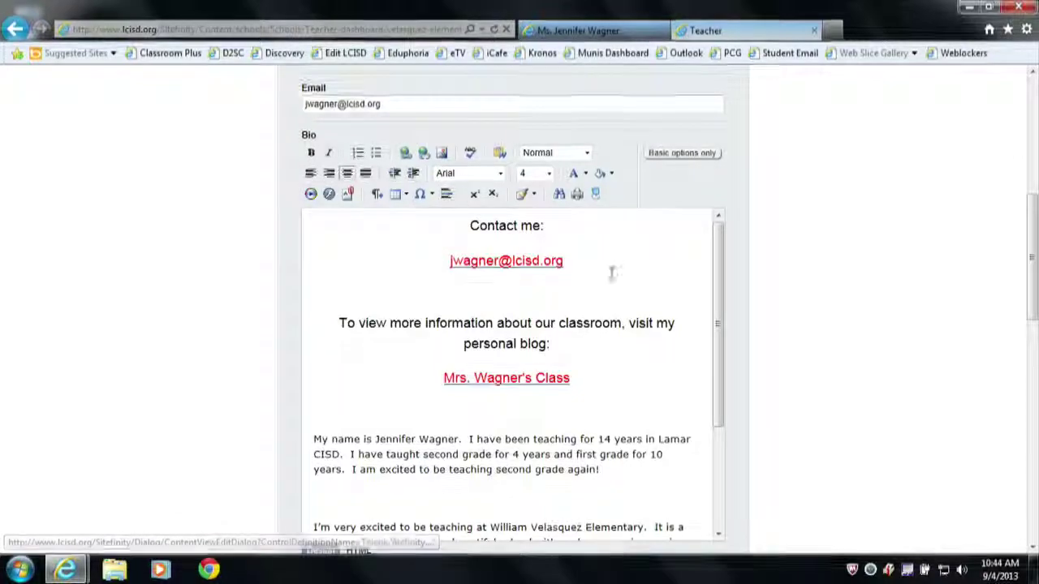
{"action": "left_click", "coordinate": [680, 155]}
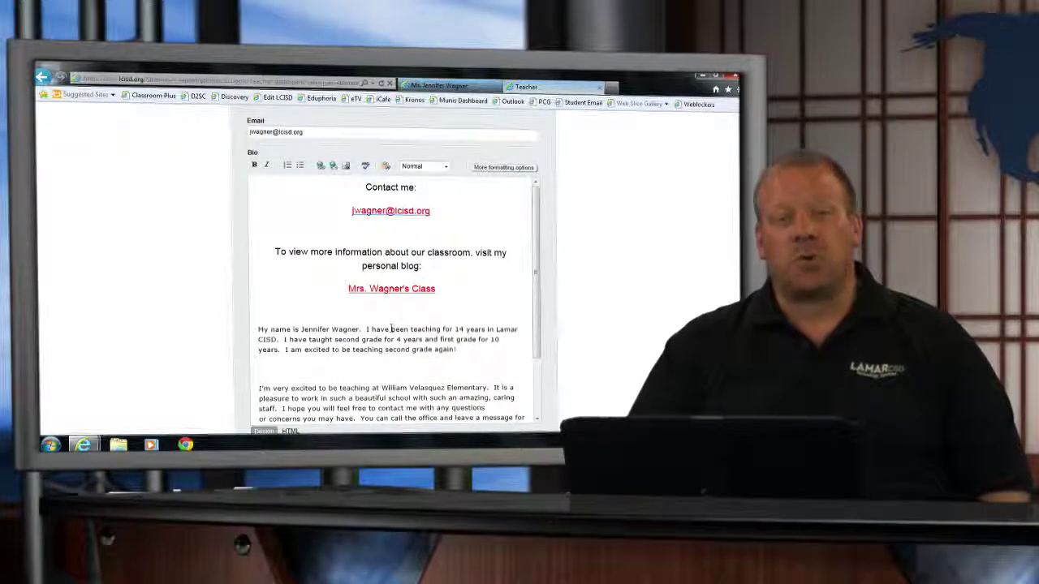
Scroll past Additional information and More Options to the bottom and publish the edited teacher entry.
{"action": "scroll", "coordinate": [390, 328], "scroll_direction": "down", "scroll_amount": 5}
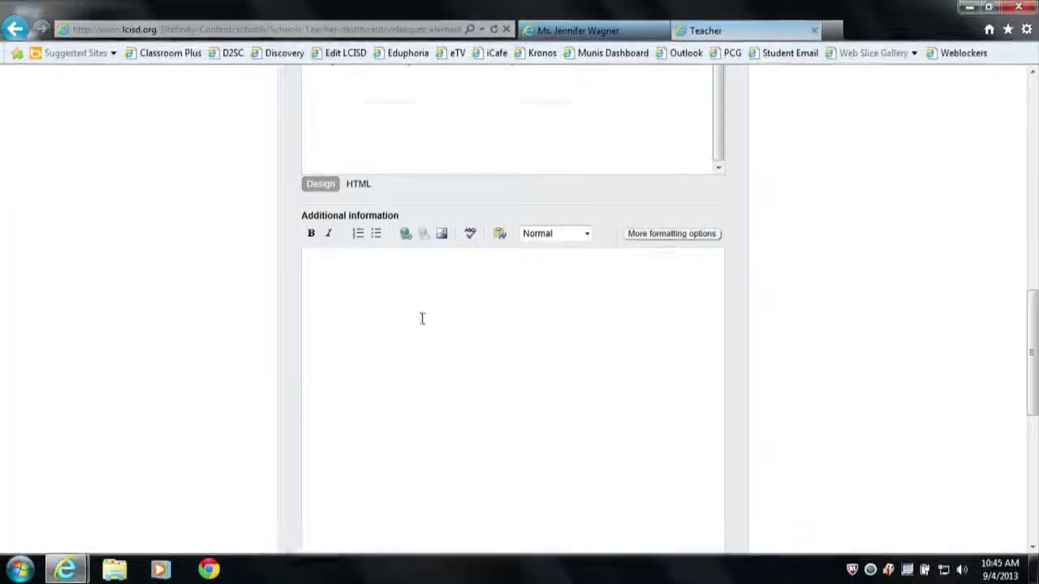
{"action": "scroll", "coordinate": [422, 317], "scroll_direction": "down", "scroll_amount": 3}
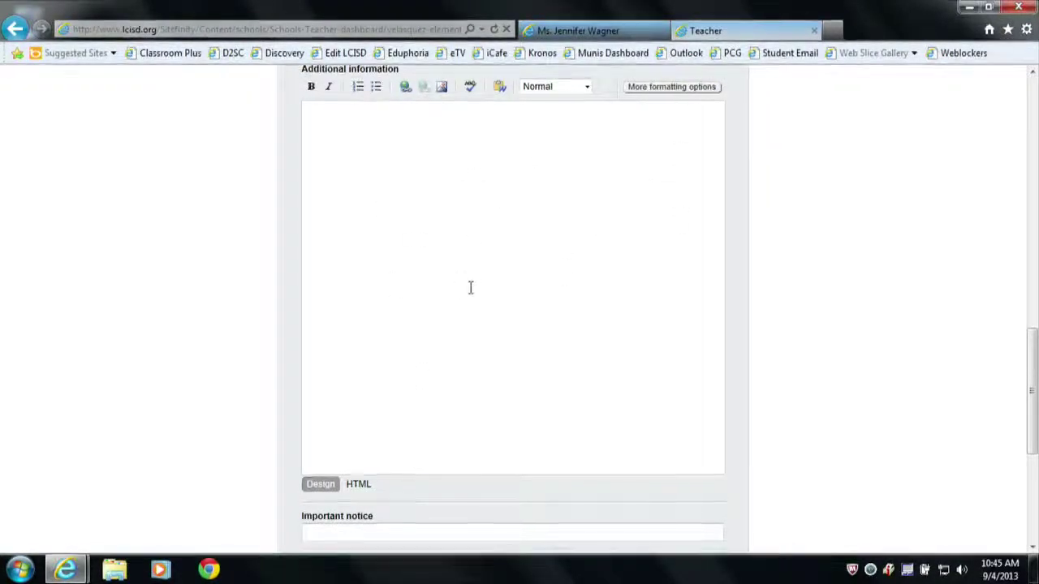
{"action": "scroll", "coordinate": [471, 332], "scroll_direction": "down", "scroll_amount": 3}
{"action": "left_click", "coordinate": [312, 386]}
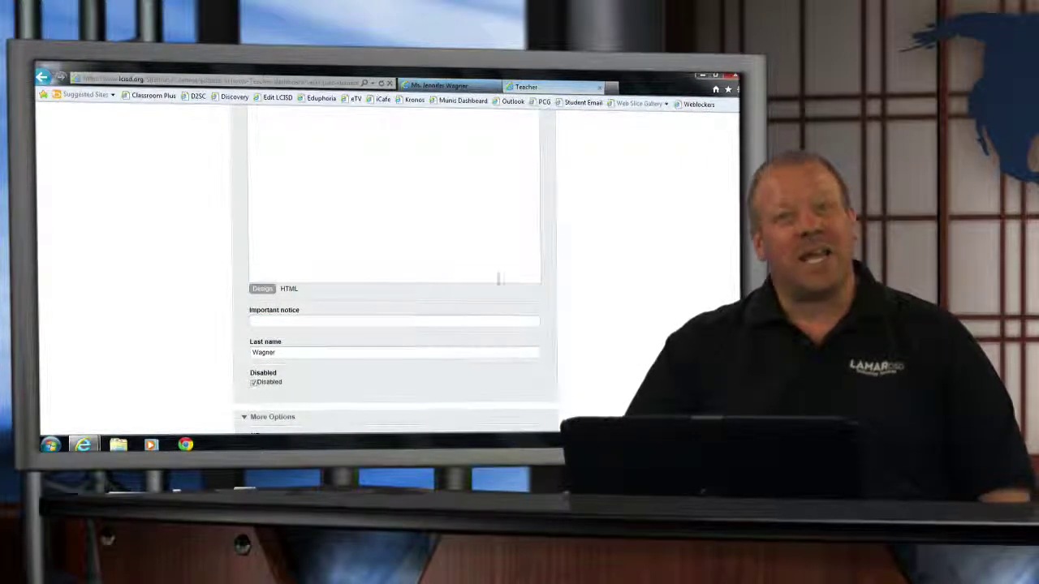
{"action": "scroll", "coordinate": [504, 274], "scroll_direction": "down", "scroll_amount": 3}
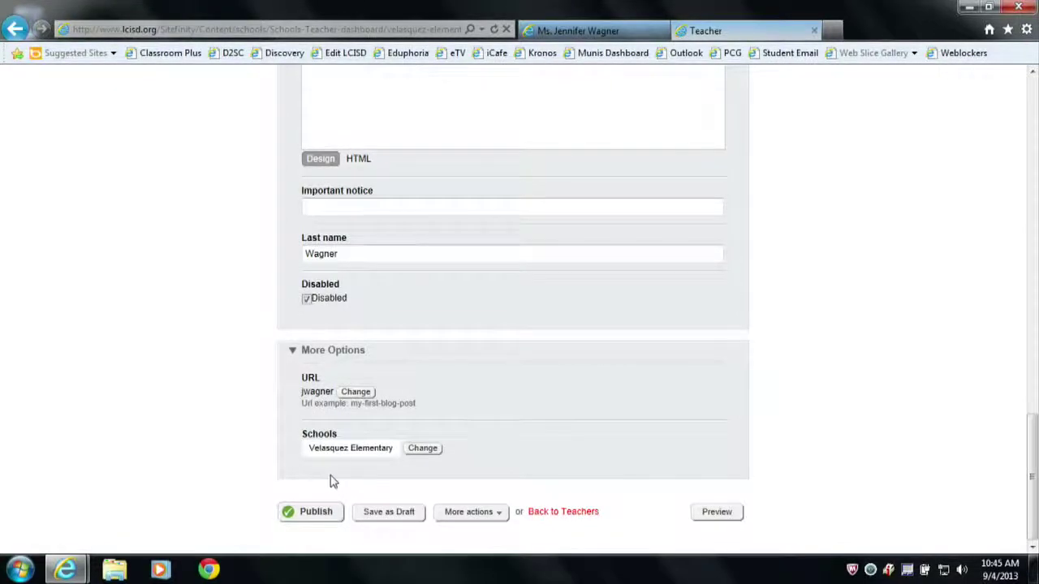
{"action": "left_click", "coordinate": [310, 514]}
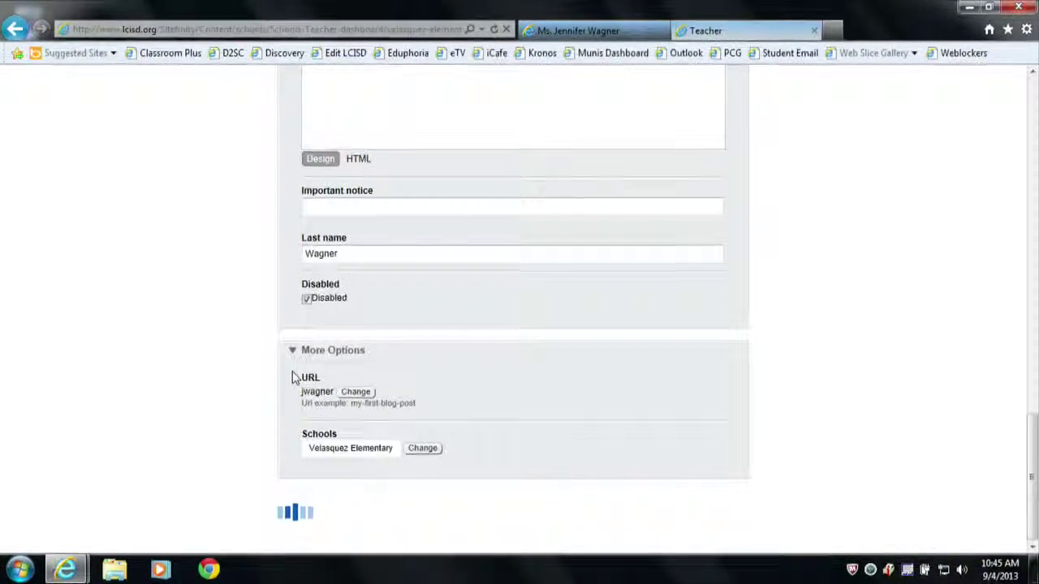